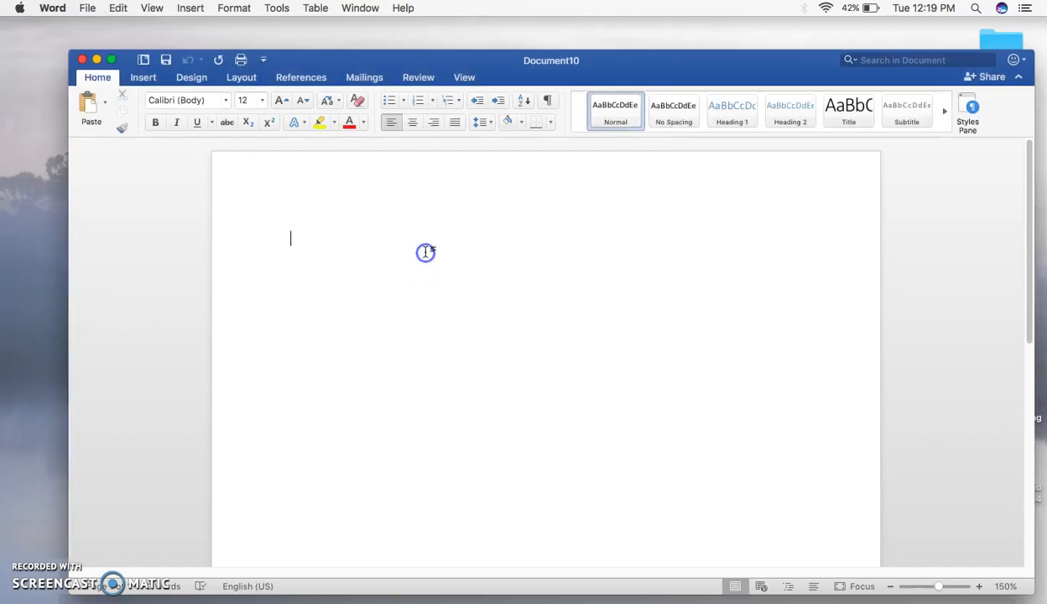
Open the page header and turn on Different First Page for a separate first-page header
{"action": "left_click", "coordinate": [378, 174]}
{"action": "double_click", "coordinate": [378, 174]}
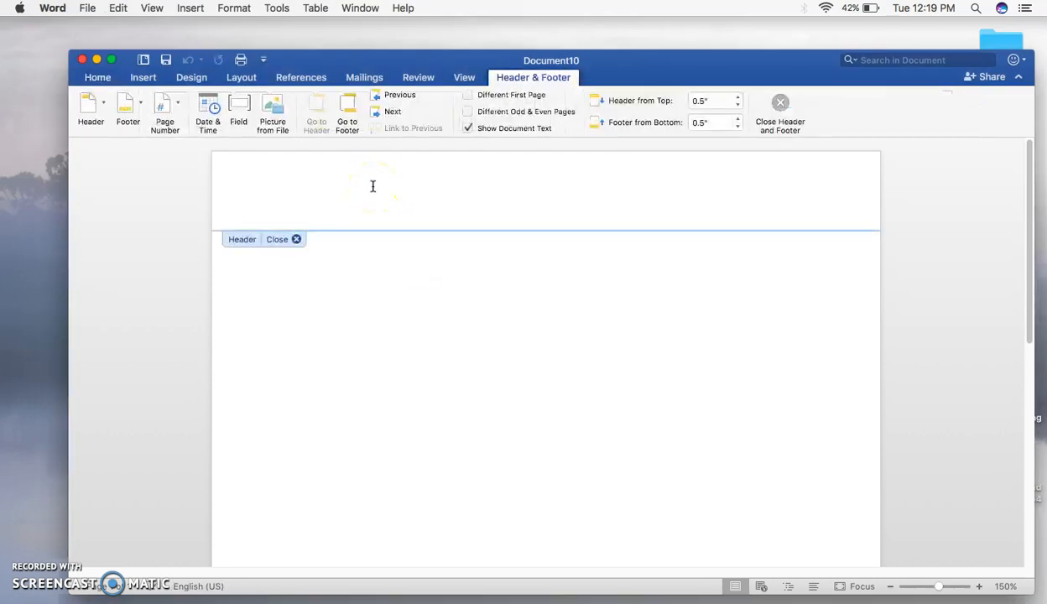
{"action": "left_click", "coordinate": [375, 181]}
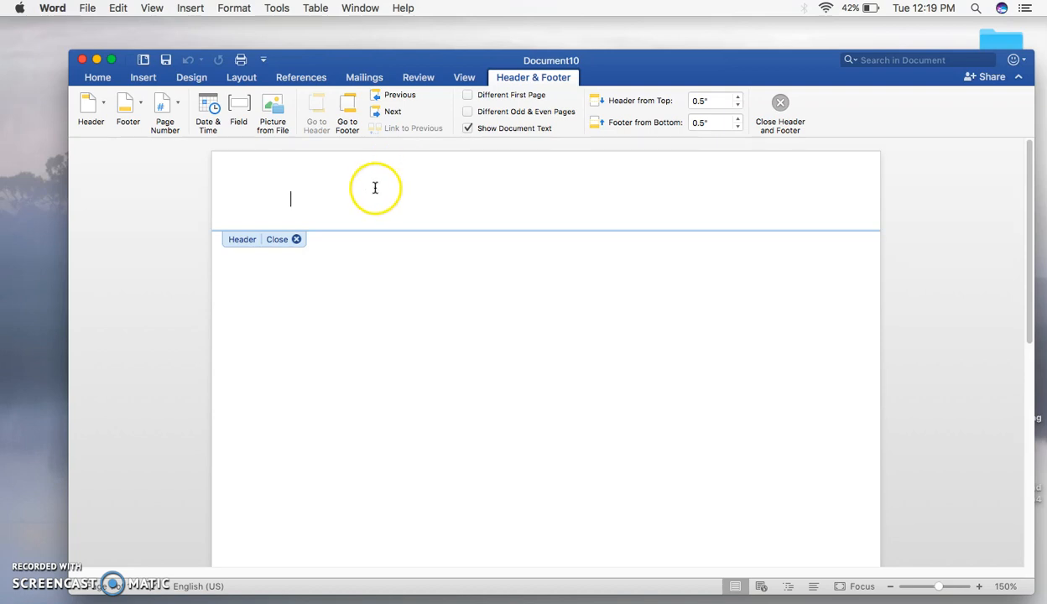
{"action": "left_click", "coordinate": [467, 95]}
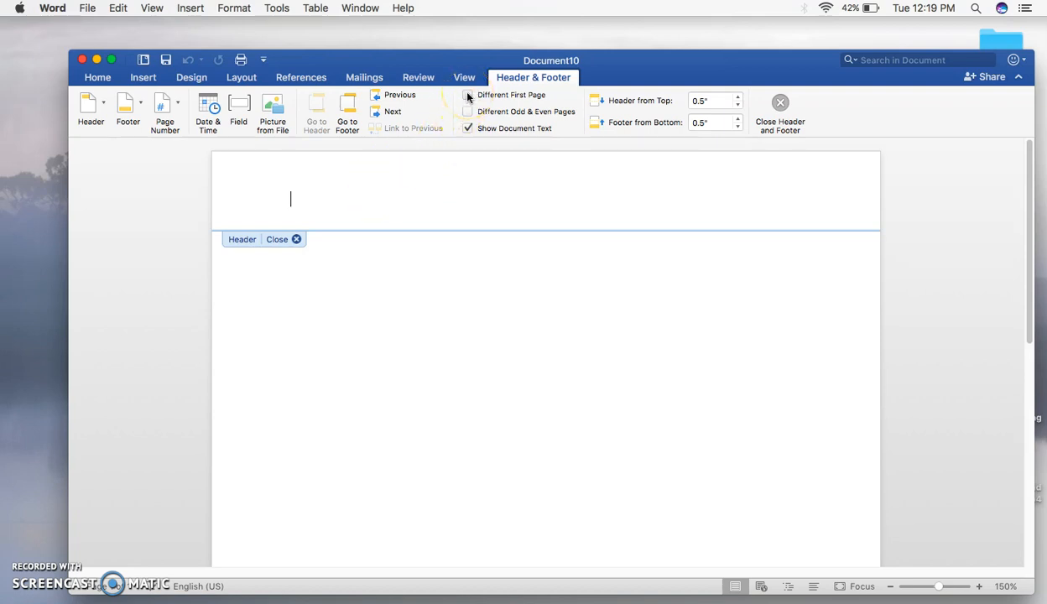
{"action": "left_click", "coordinate": [467, 95]}
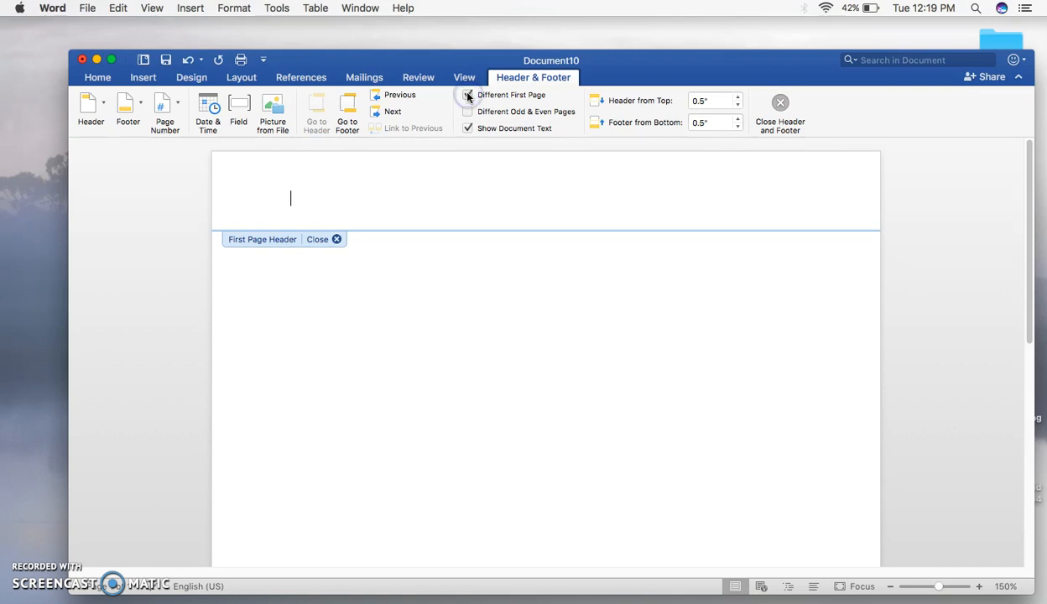
{"action": "left_click", "coordinate": [443, 203]}
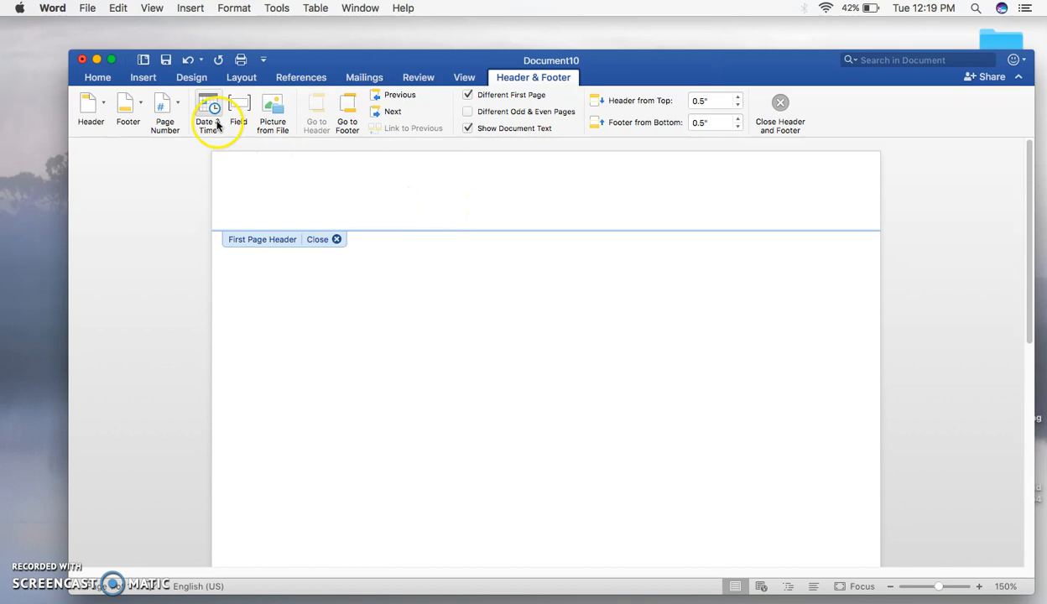
Insert a right-aligned page number and type 'Running head: THE TITLE OF THE PAPER' in the first-page header
{"action": "left_click", "coordinate": [172, 107]}
{"action": "left_click", "coordinate": [190, 128]}
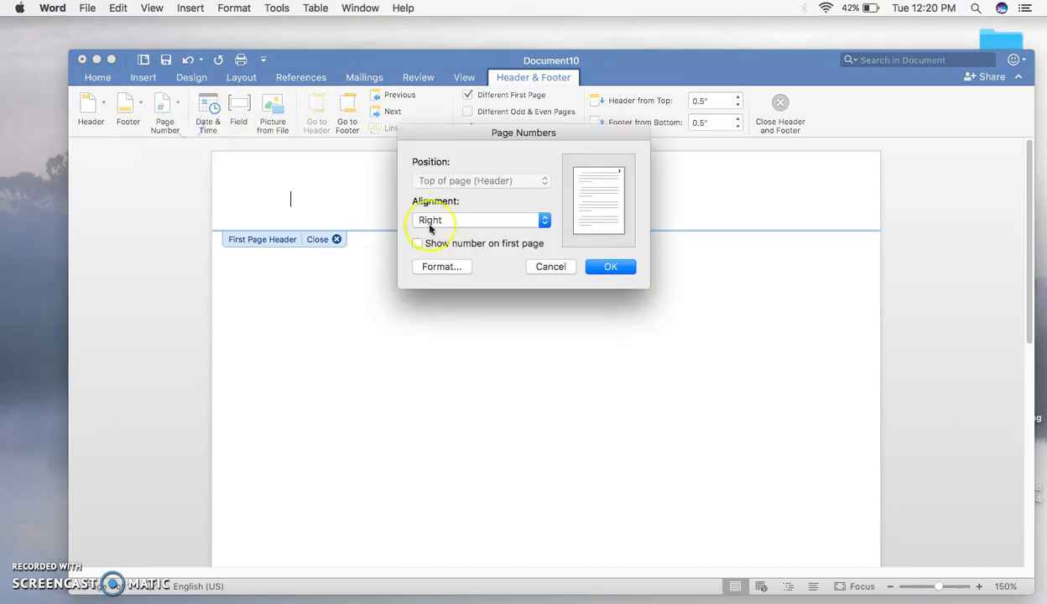
{"action": "left_click", "coordinate": [611, 266]}
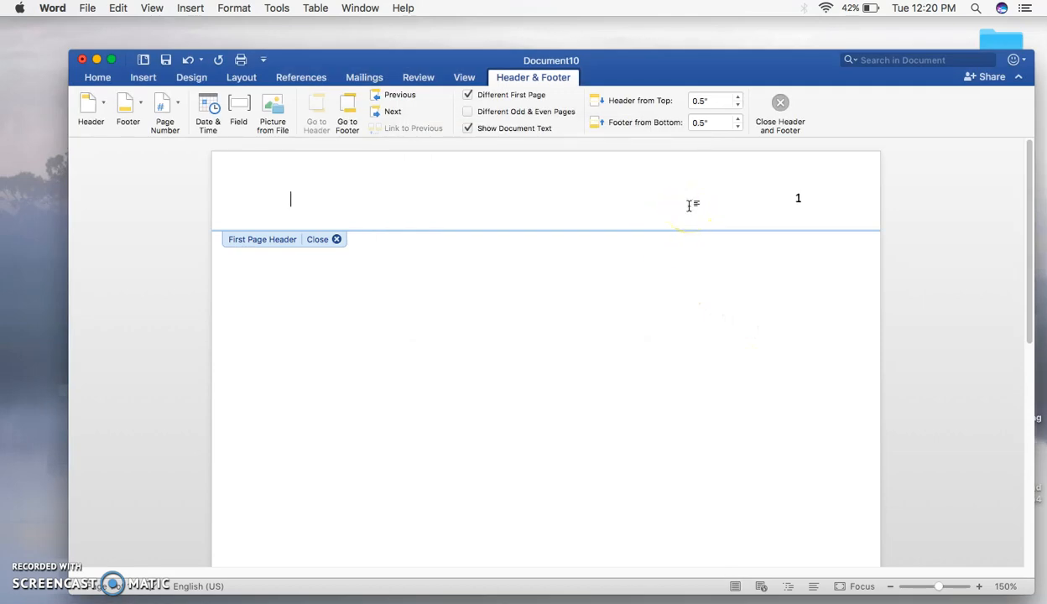
{"action": "type", "text": "nning head:"}
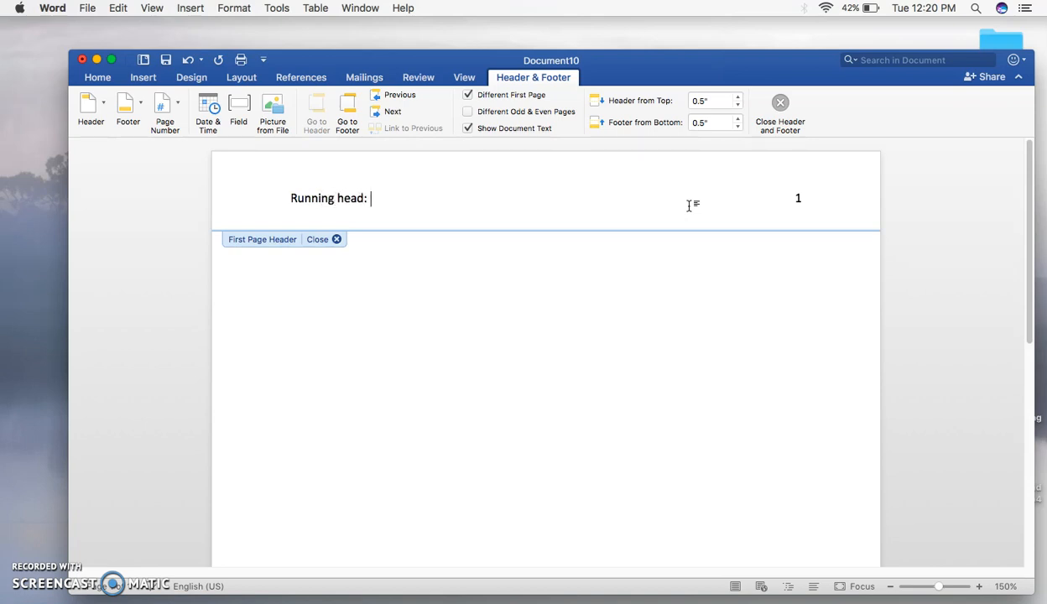
{"action": "type", "text": " THE TITLE OF THE PAPER"}
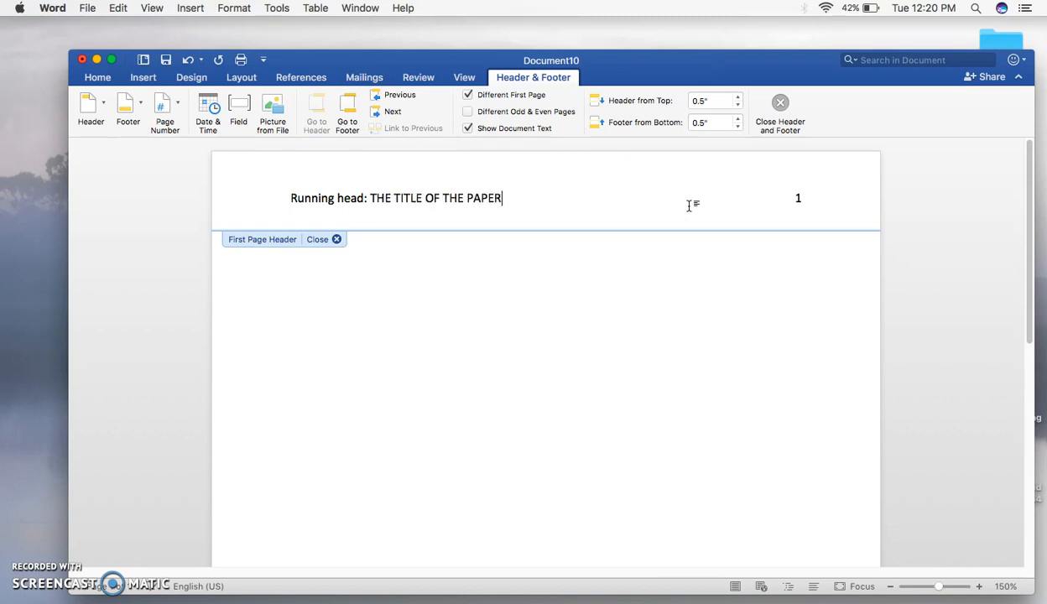
Set the whole first-page header line to Times New Roman
{"action": "left_click_drag", "start_coordinate": [693, 203], "coordinate": [298, 212]}
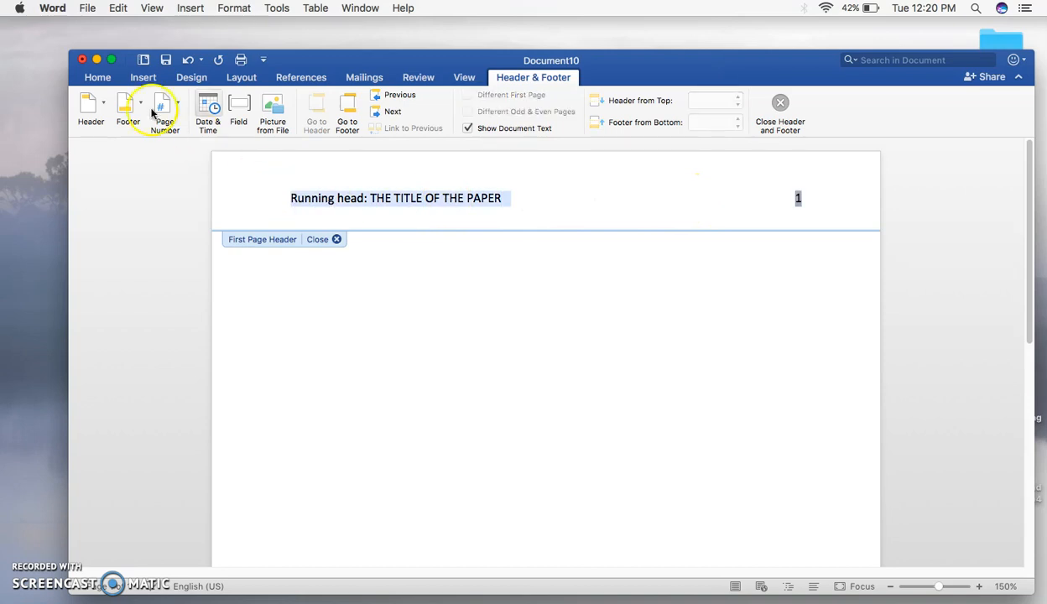
{"action": "left_click", "coordinate": [99, 77]}
{"action": "left_click", "coordinate": [203, 99]}
{"action": "type", "text": "Times New Ro"}
{"action": "key", "text": "Return"}
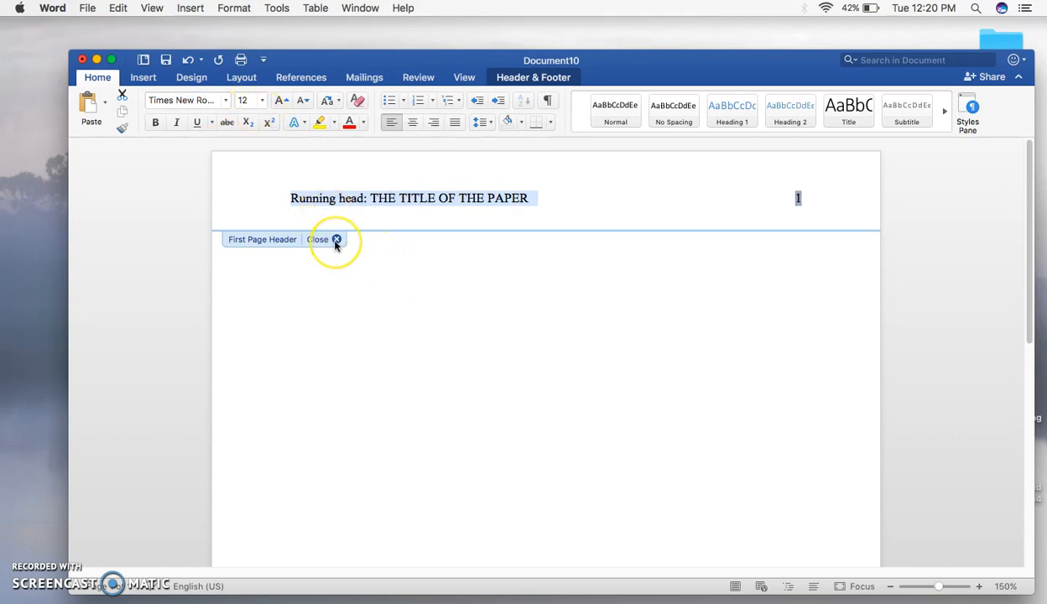
Select 'THE TITLE OF THE PAPER' in the header, then close header editing
{"action": "left_click", "coordinate": [404, 210], "text": "shift"}
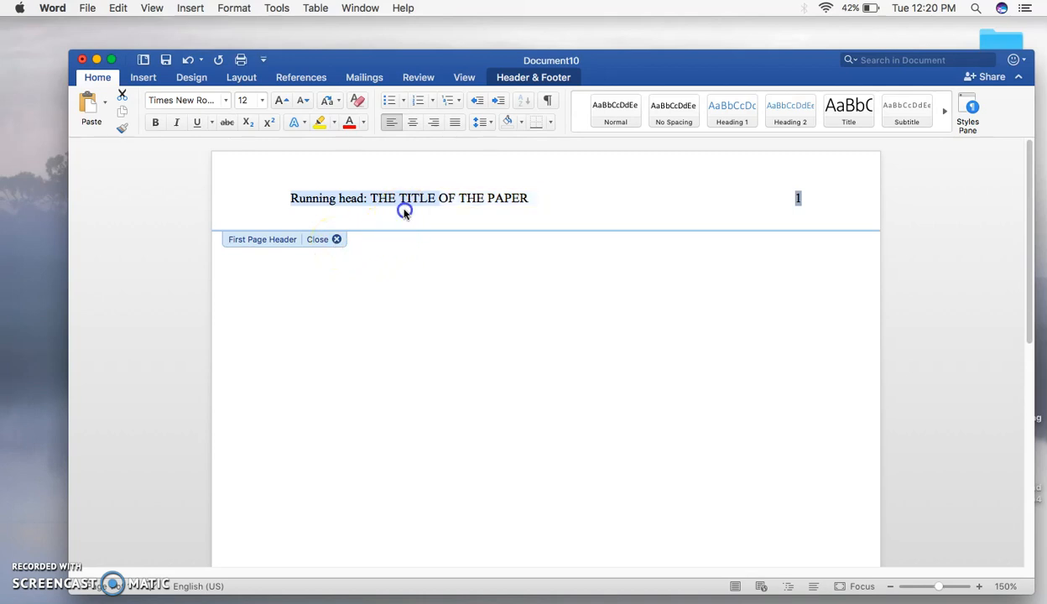
{"action": "left_click", "coordinate": [510, 212], "text": "shift"}
{"action": "left_click_drag", "start_coordinate": [550, 201], "coordinate": [384, 199]}
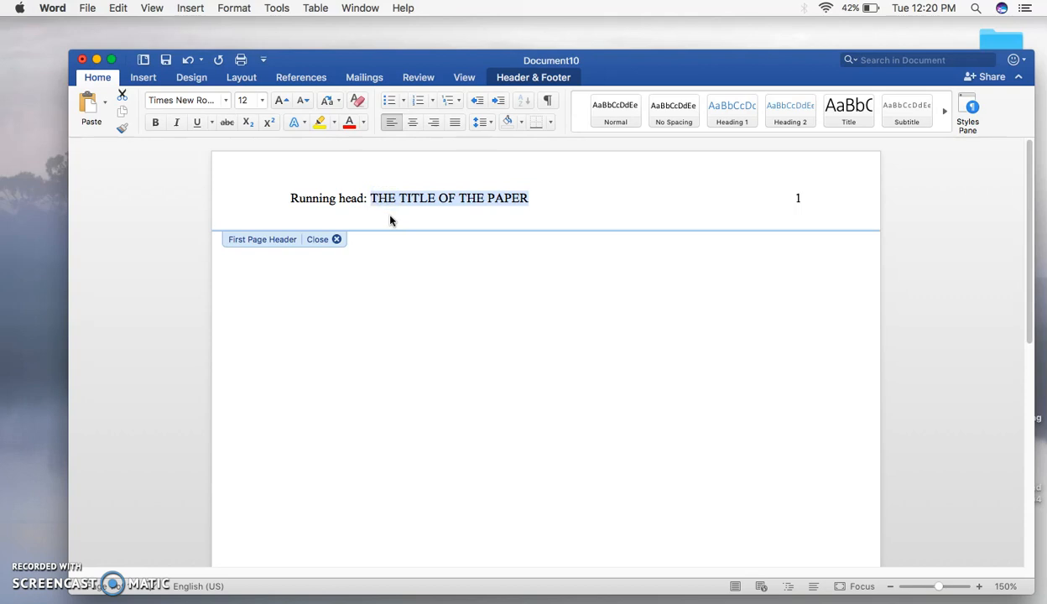
{"action": "left_click_drag", "start_coordinate": [372, 202], "coordinate": [526, 200]}
{"action": "left_click", "coordinate": [337, 240]}
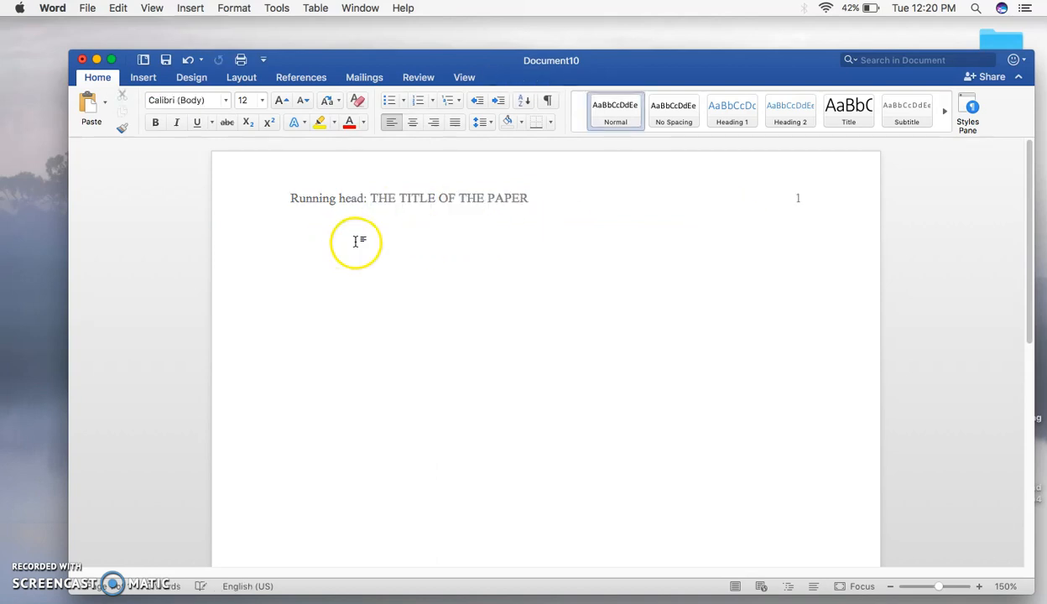
Add blank lines at the top of the body and make the line centred in Times New Roman
{"action": "key", "text": "Return"}
{"action": "key", "text": "Return"}
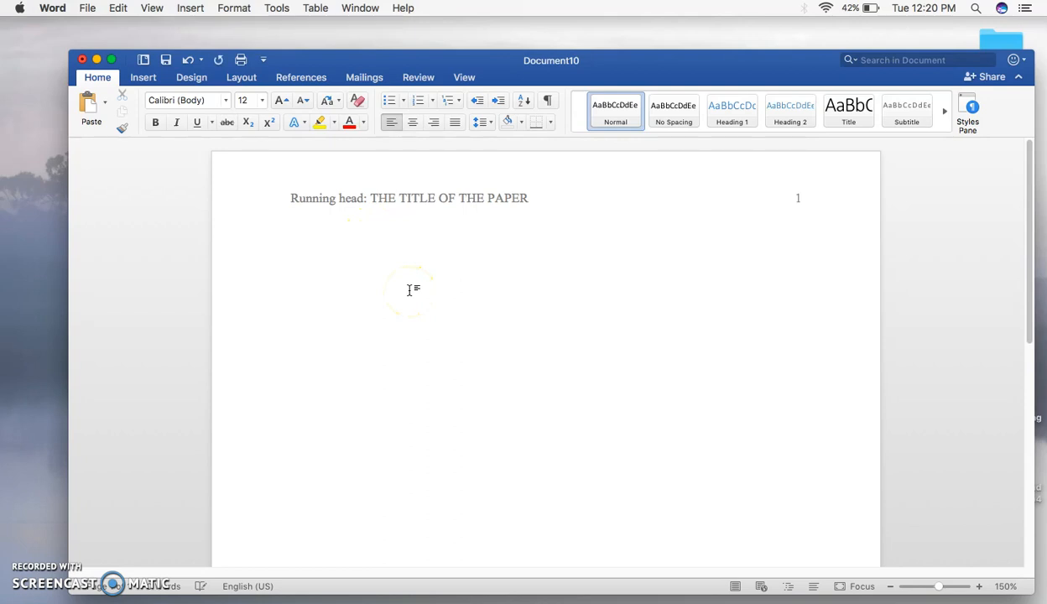
{"action": "left_click", "coordinate": [412, 122]}
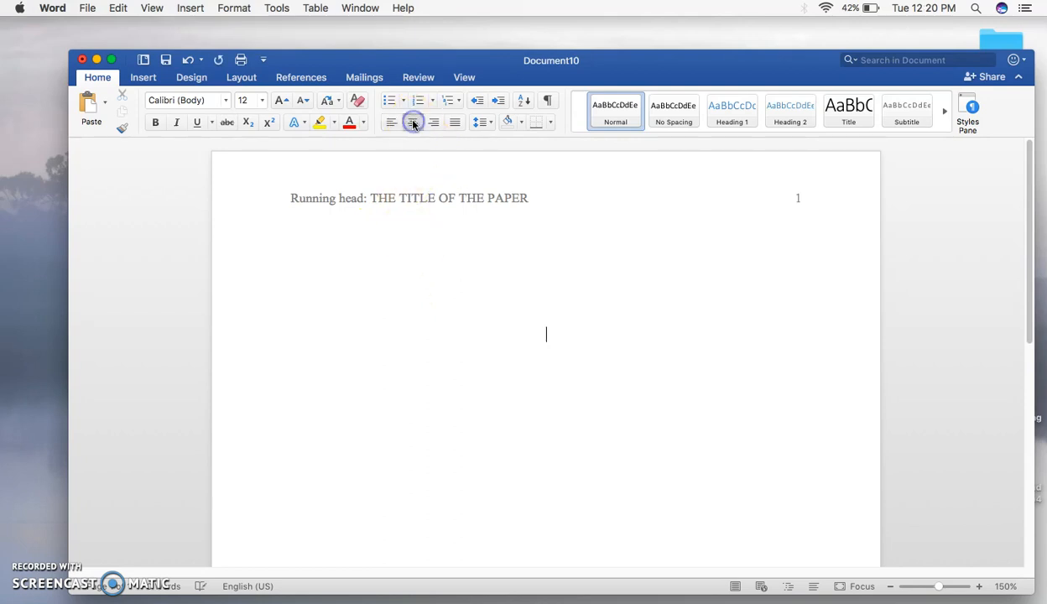
{"action": "left_click", "coordinate": [196, 100]}
{"action": "type", "text": "Times"}
{"action": "key", "text": "Return"}
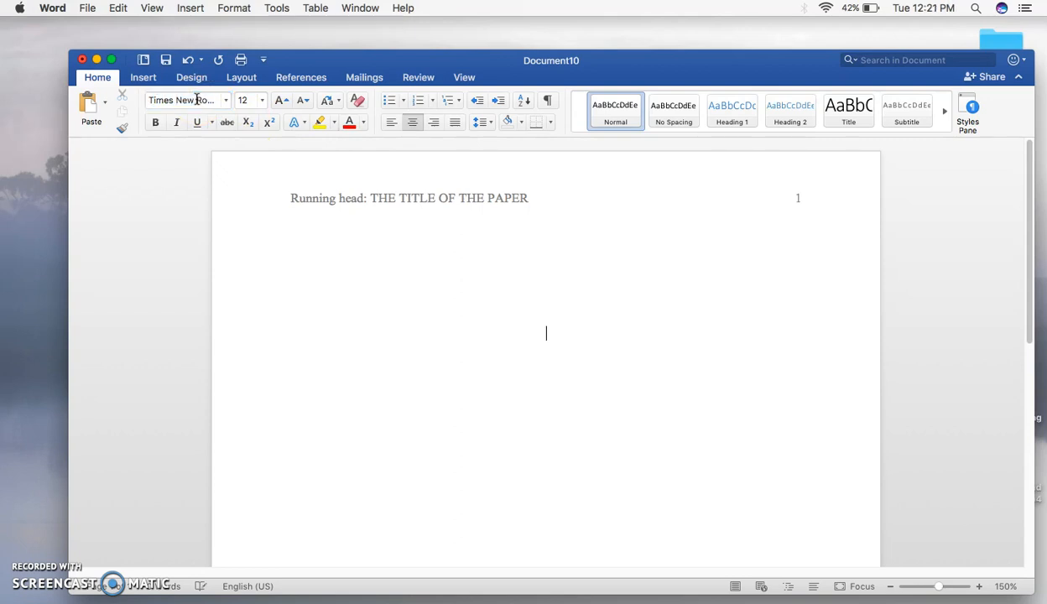
Type the centred title 'The Title of the Paper' and start a new line
{"action": "left_click", "coordinate": [540, 339]}
{"action": "type", "text": "TH"}
{"action": "key", "text": "BackSpace"}
{"action": "key", "text": "BackSpace"}
{"action": "type", "text": "The Title"}
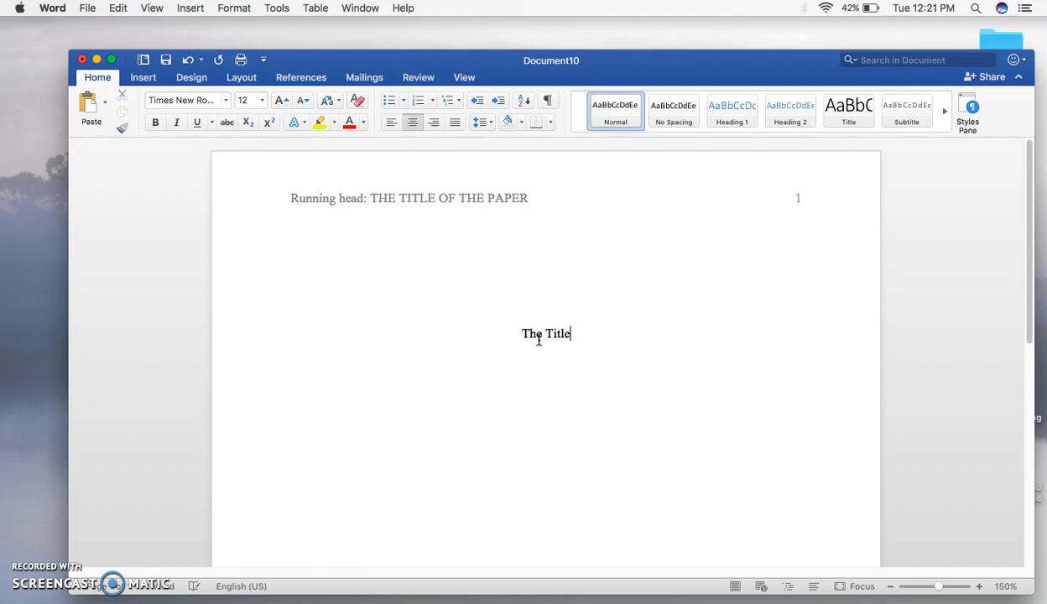
{"action": "type", "text": " of the Paper"}
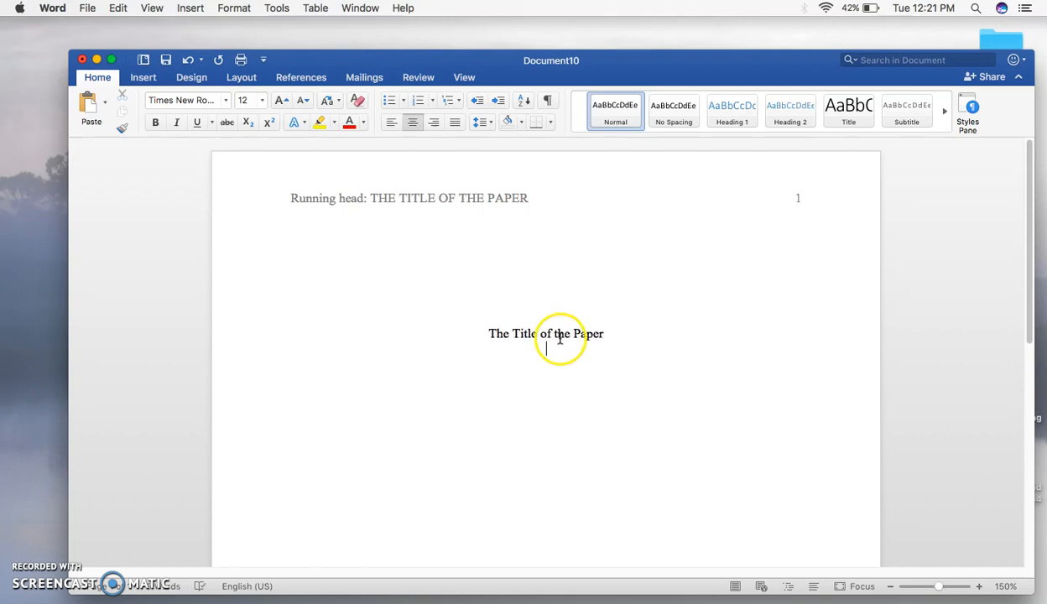
{"action": "key", "text": "Return"}
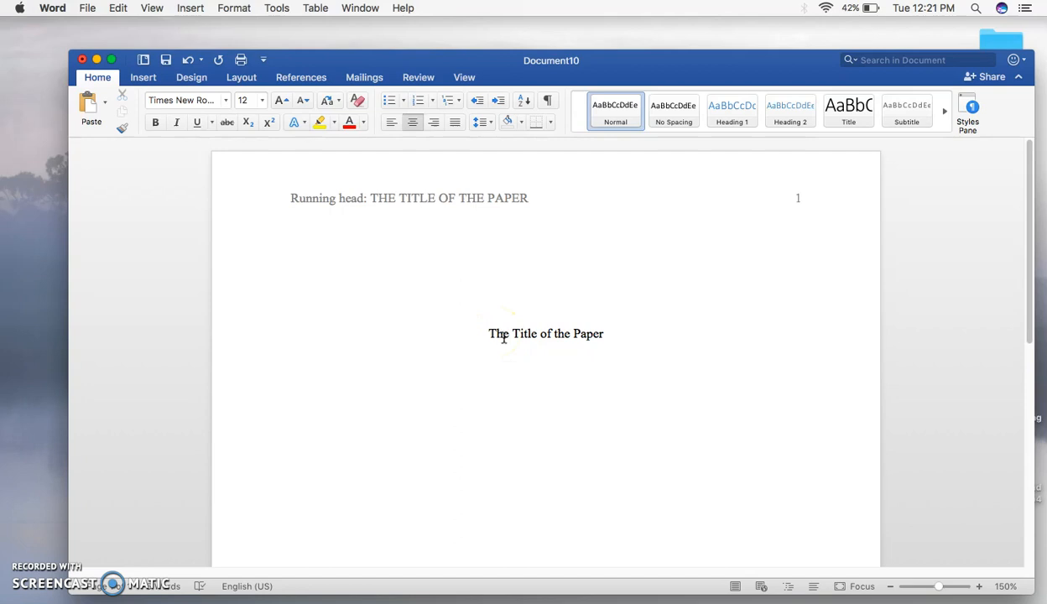
Add the author's full name and 'University of South Alabama' beneath the title
{"action": "left_click", "coordinate": [589, 333]}
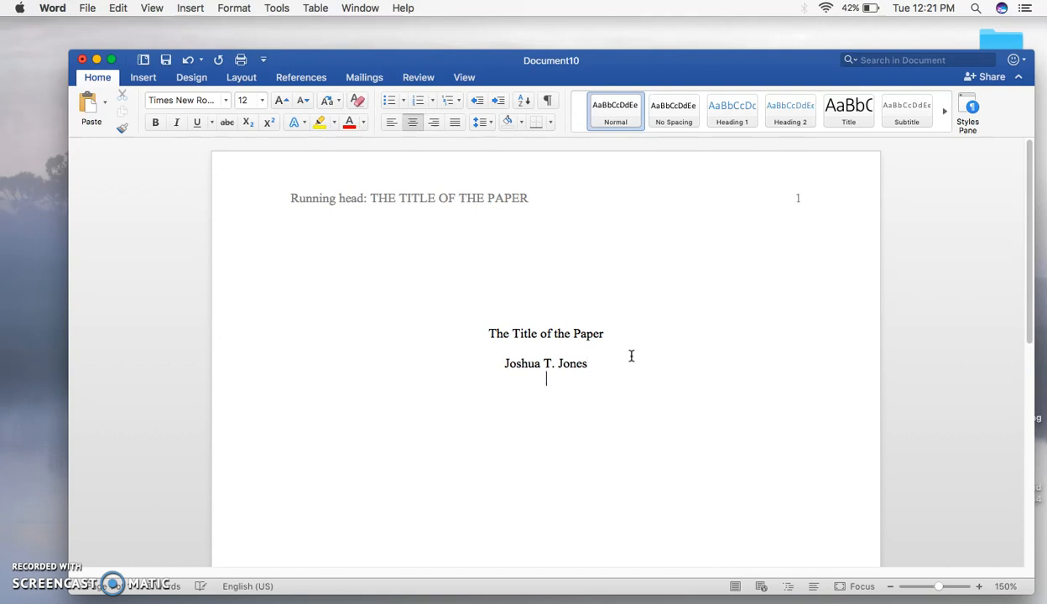
{"action": "type", "text": "University of South Alabama"}
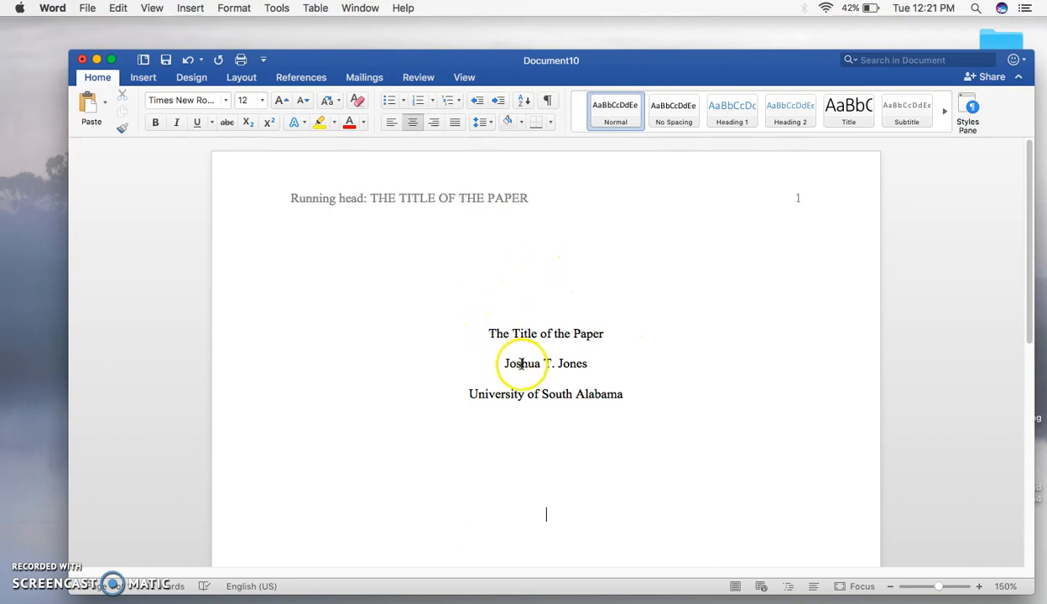
Move to page 2, open its header, and insert a right-aligned page number
{"action": "key", "text": "Return"}
{"action": "key", "text": "Return"}
{"action": "key", "text": "Return"}
{"action": "key", "text": "Return"}
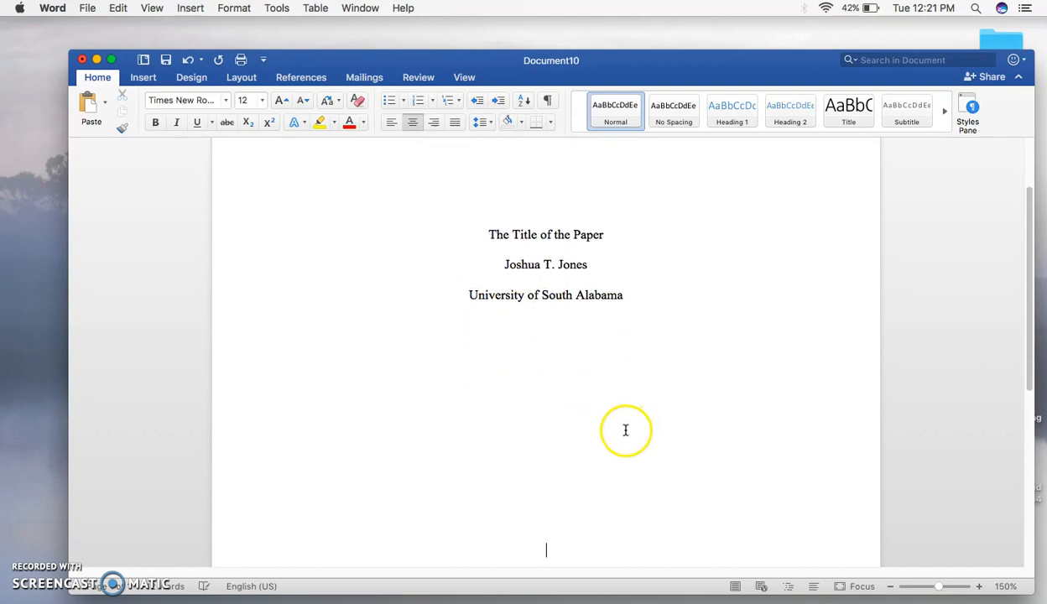
{"action": "key", "text": "Return"}
{"action": "key", "text": "Return"}
{"action": "key", "text": "Return"}
{"action": "key", "text": "Return"}
{"action": "key", "text": "Return"}
{"action": "key", "text": "Return"}
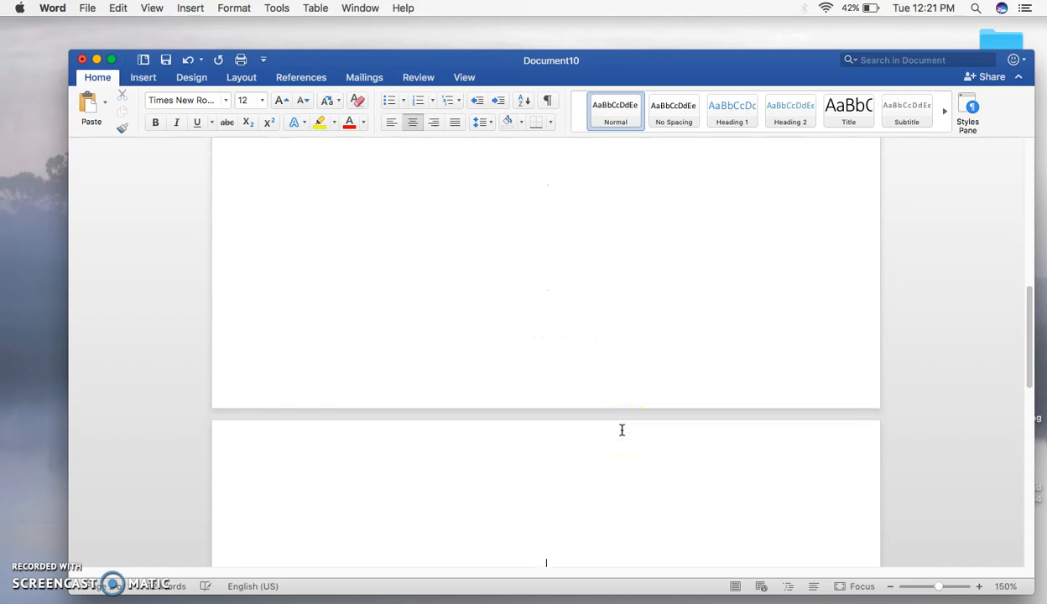
{"action": "left_click", "coordinate": [477, 424]}
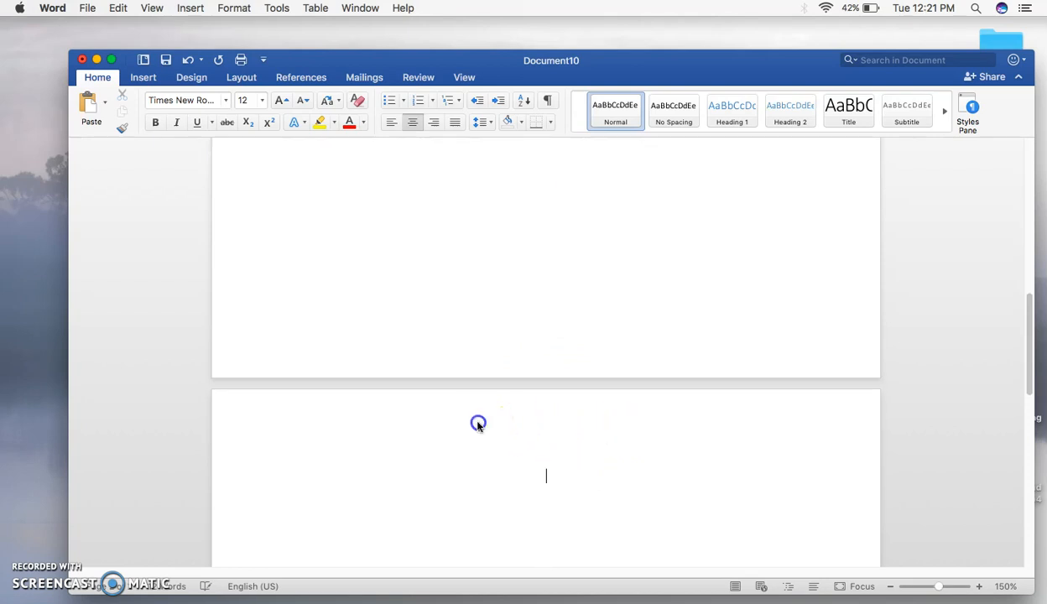
{"action": "double_click", "coordinate": [477, 424]}
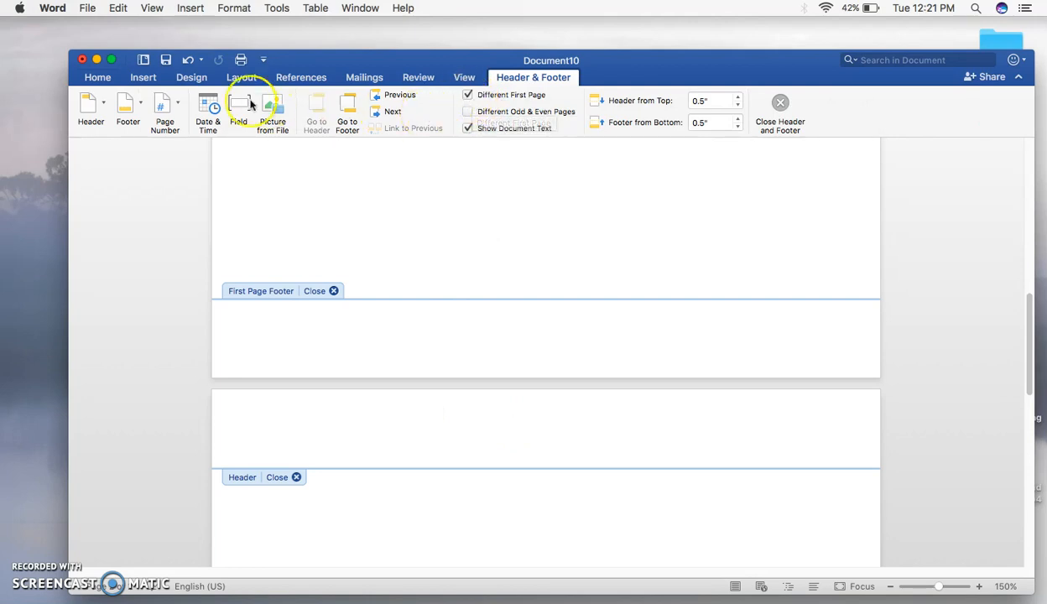
{"action": "left_click", "coordinate": [167, 102]}
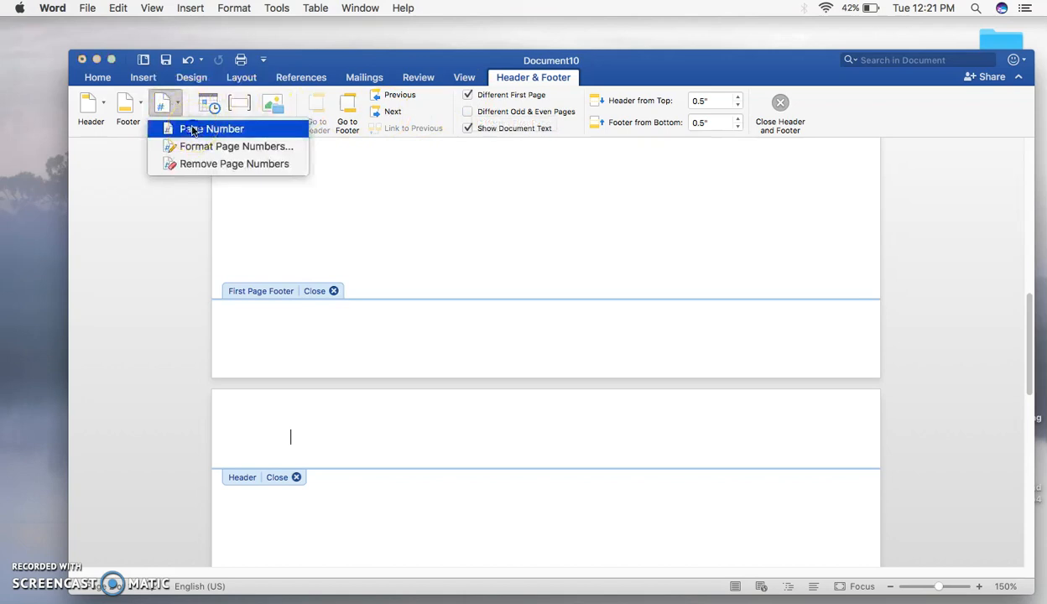
{"action": "left_click", "coordinate": [191, 130]}
{"action": "left_click", "coordinate": [610, 265]}
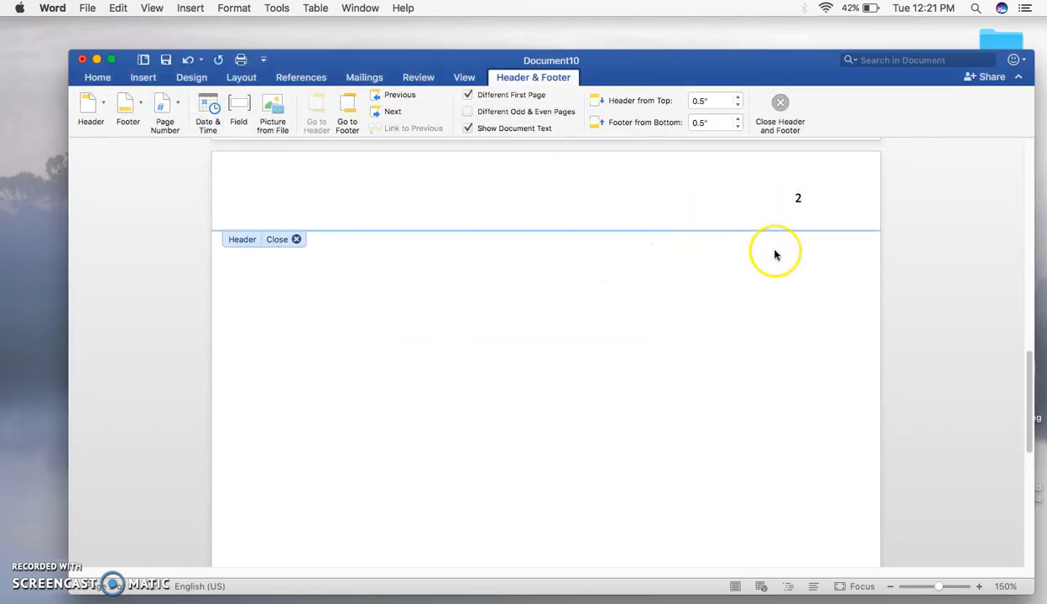
Type 'THE TITLE OF THE PAPER' in the page-2 header and set it to Times New Roman
{"action": "left_click", "coordinate": [441, 206]}
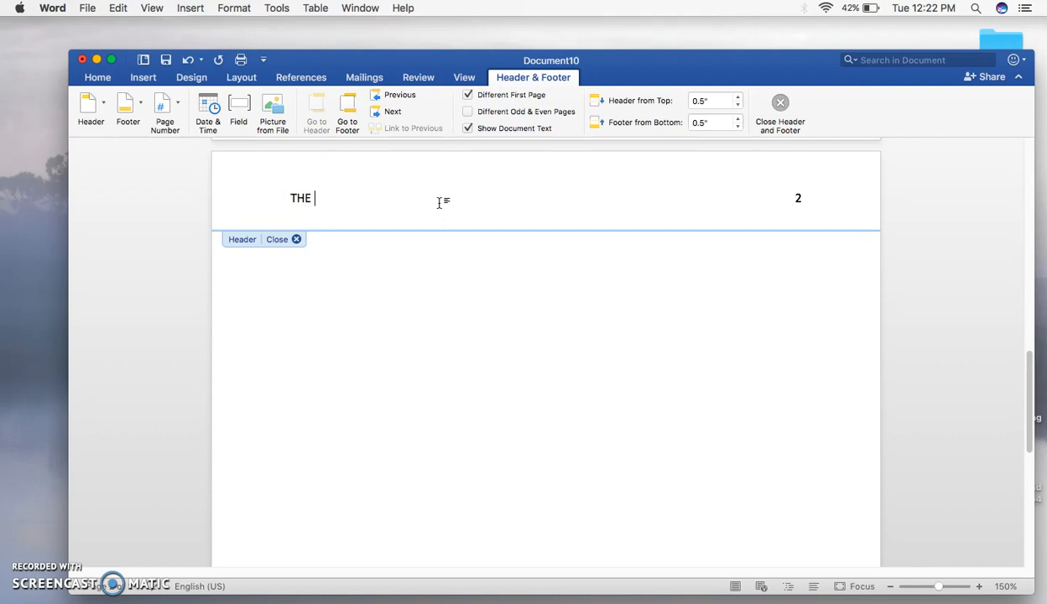
{"action": "type", "text": "TLE OF THE PAPER"}
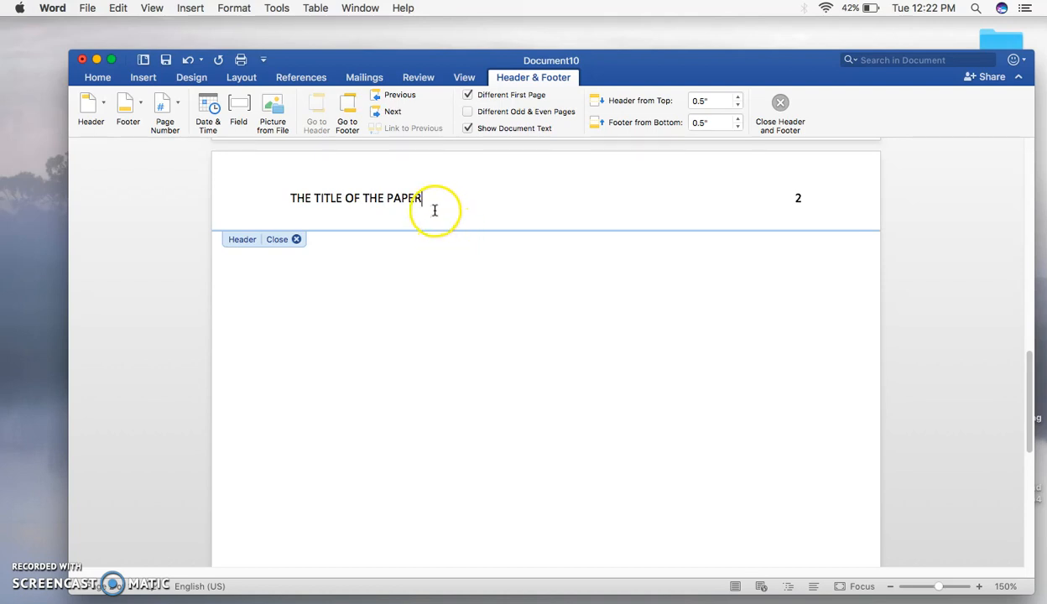
{"action": "key", "text": "super+a"}
{"action": "left_click", "coordinate": [99, 77]}
{"action": "left_click", "coordinate": [188, 100]}
{"action": "type", "text": "Times New Roman"}
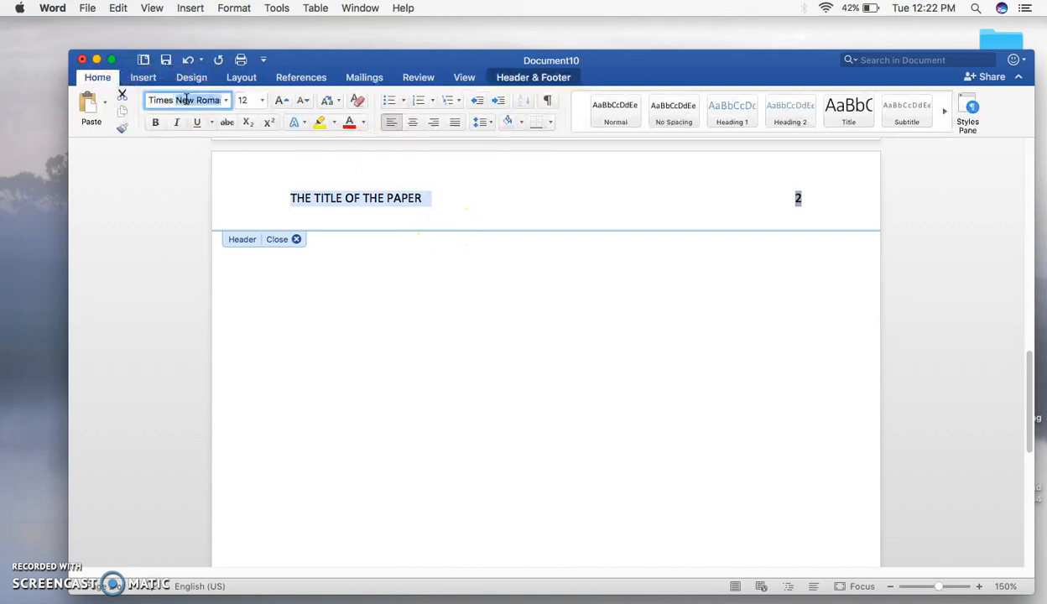
{"action": "key", "text": "Return"}
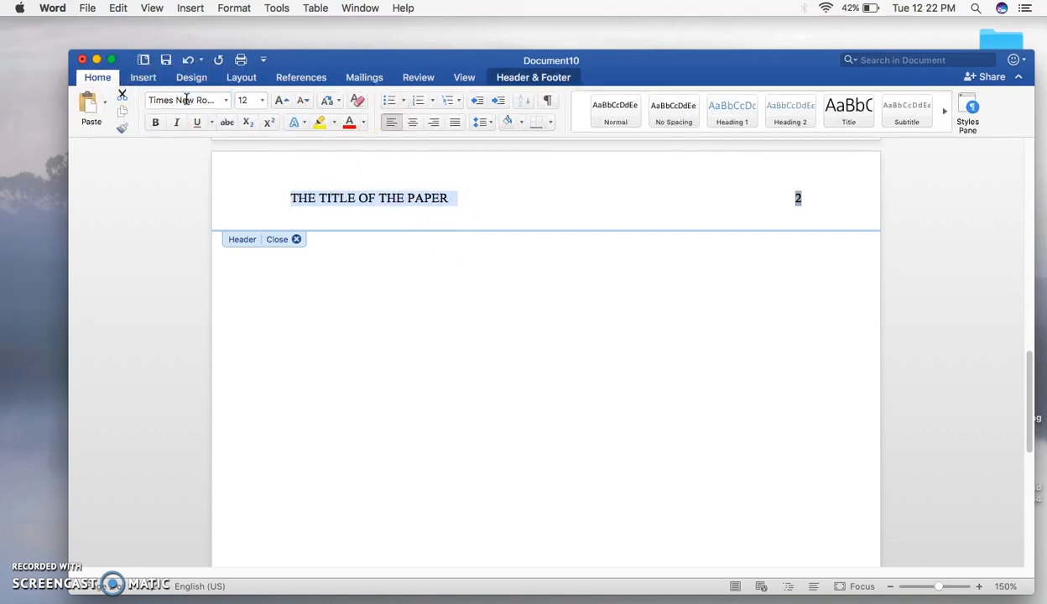
Close header editing and scroll between pages 1 and 2 to check both headers
{"action": "left_click", "coordinate": [296, 240]}
{"action": "scroll", "coordinate": [308, 248], "scroll_direction": "up", "scroll_amount": 10}
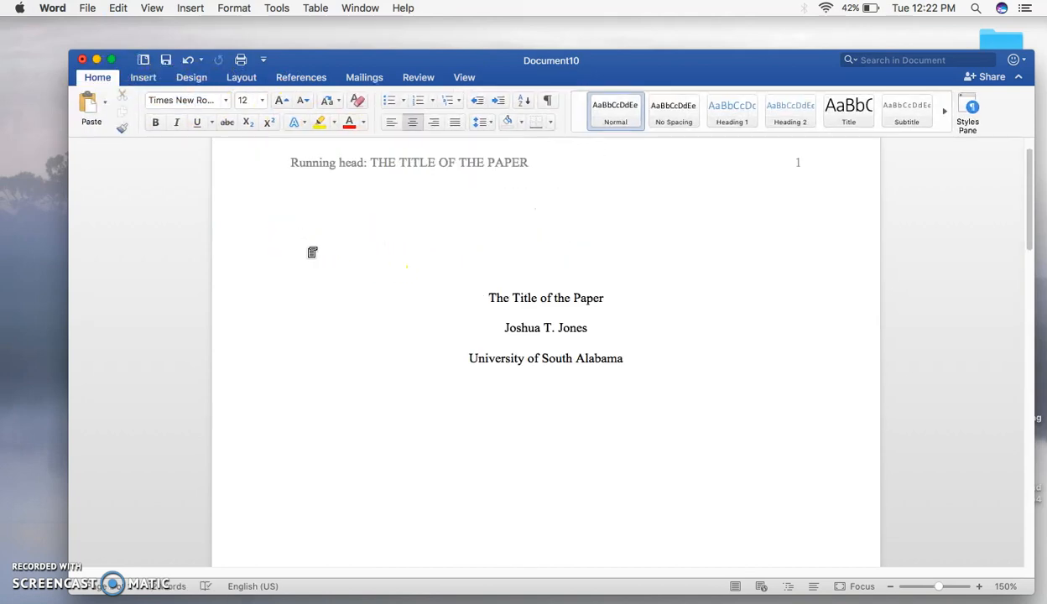
{"action": "left_click", "coordinate": [338, 238]}
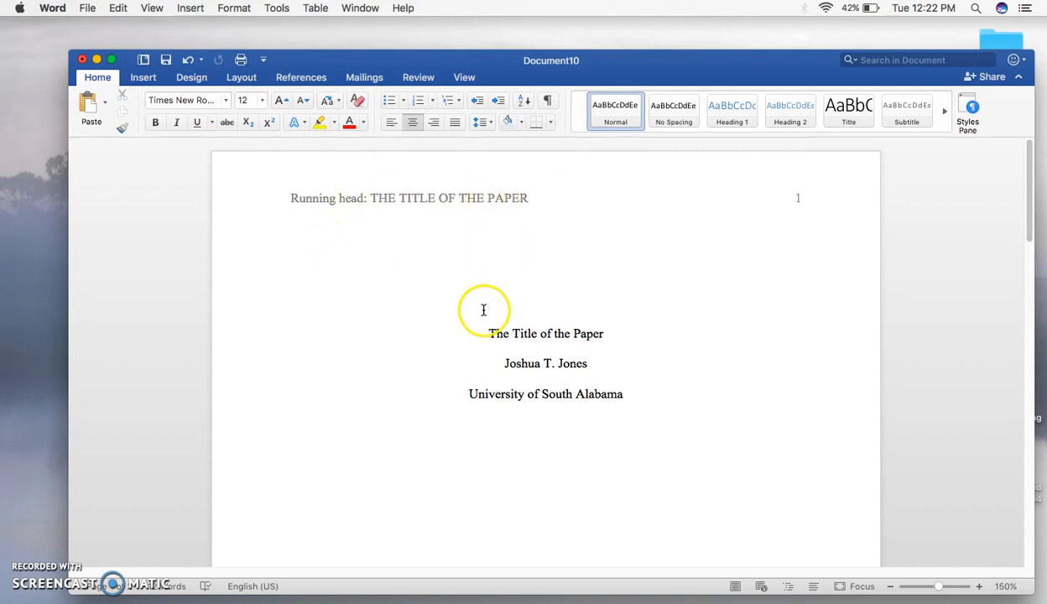
{"action": "scroll", "coordinate": [493, 302], "scroll_direction": "down", "scroll_amount": 4}
{"action": "scroll", "coordinate": [493, 316], "scroll_direction": "down", "scroll_amount": 13}
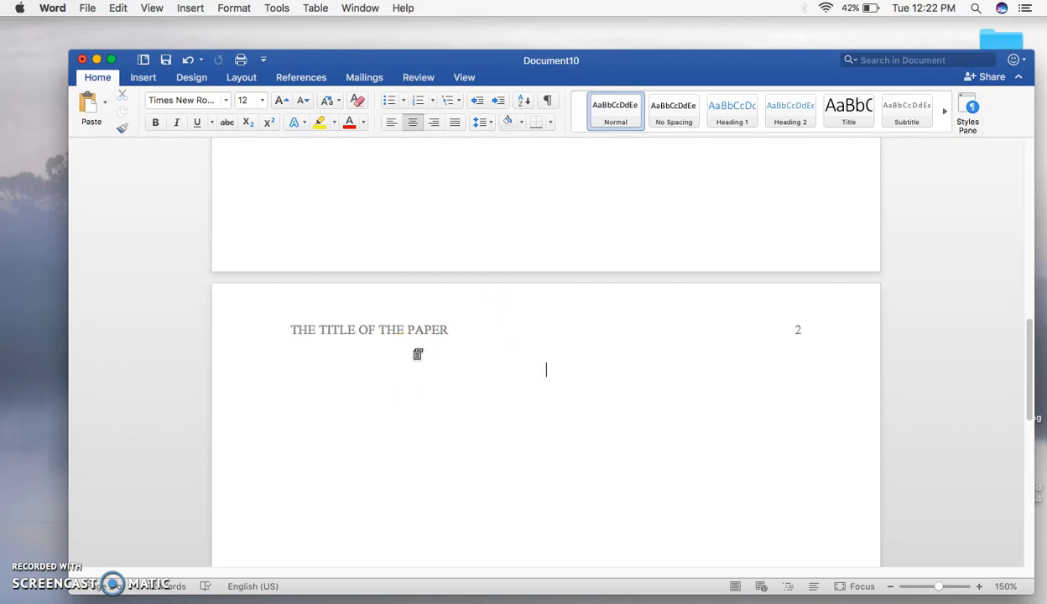
{"action": "left_click", "coordinate": [418, 353]}
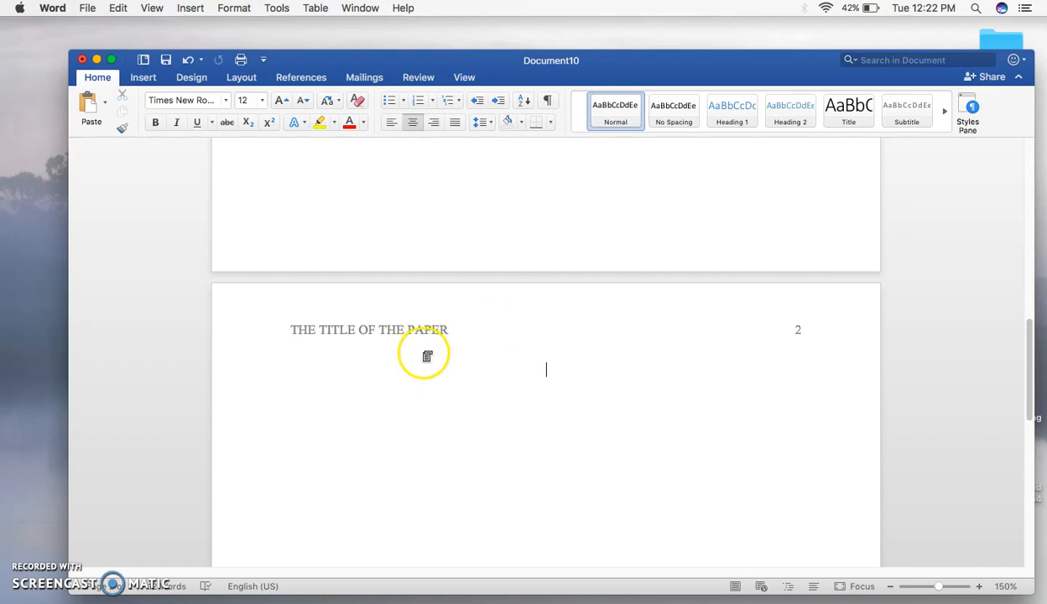